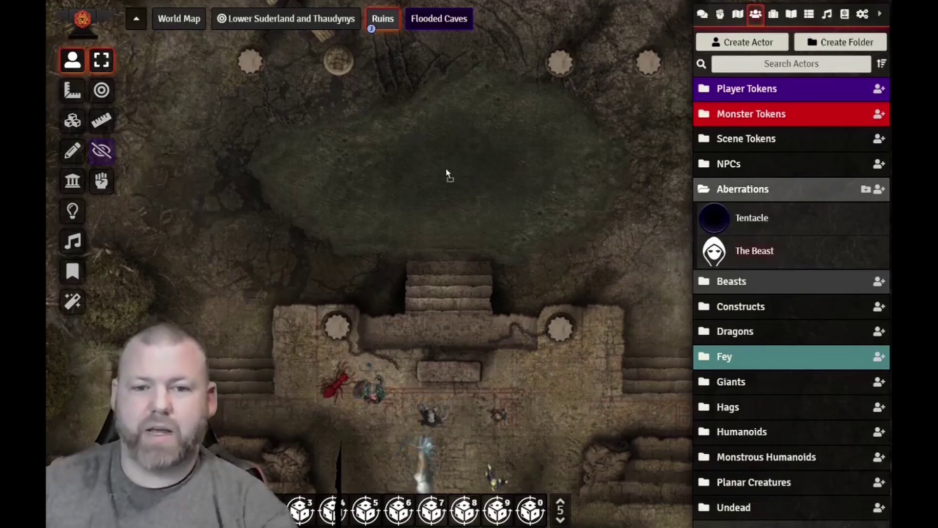
Place The Beast token over the pool above the stairs and roll initiative for all combatants in the encounter.
left_click_drag(446, 168, 388, 146)
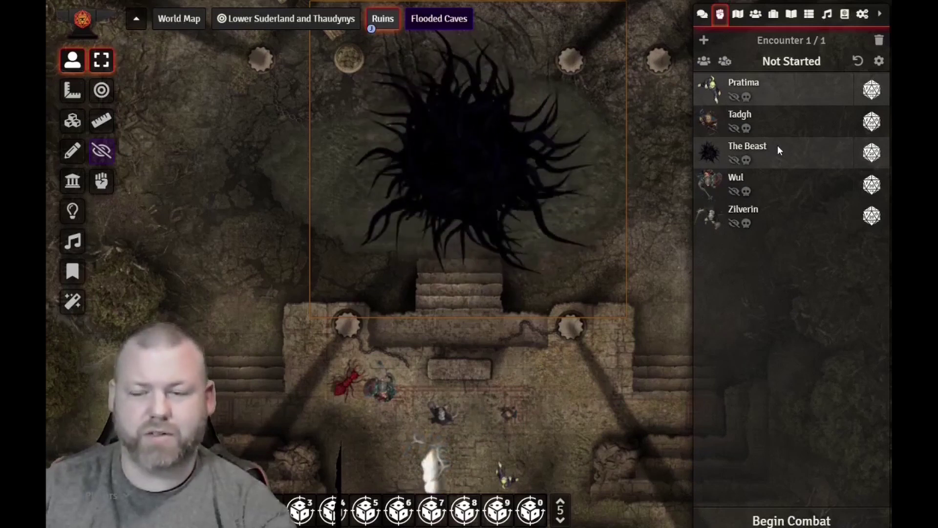
left_click(703, 61)
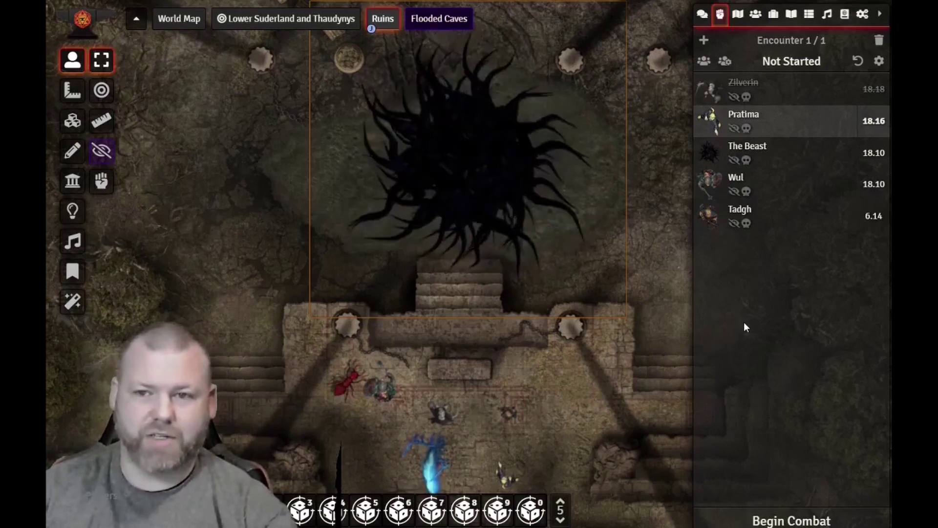
right_click(743, 89)
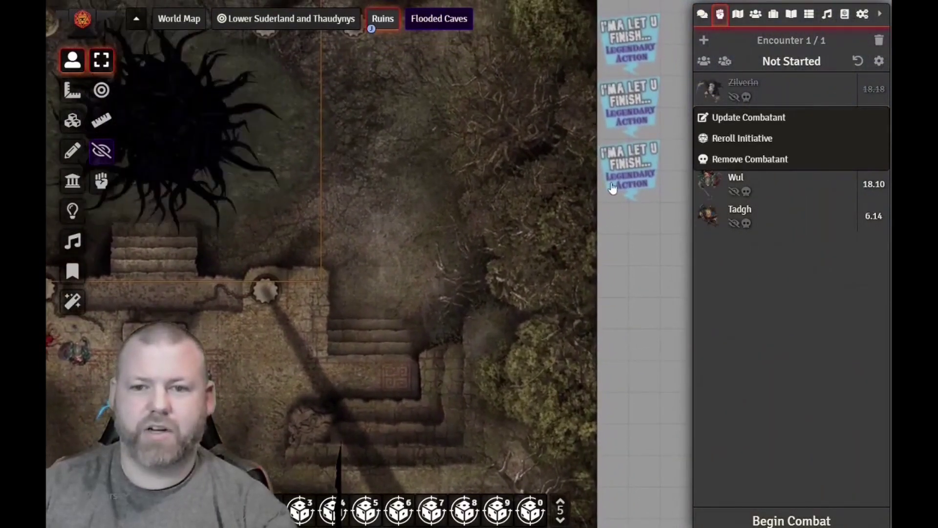
Select all three Legendary Action tokens beside the map and add them to the combat encounter.
left_click(630, 171)
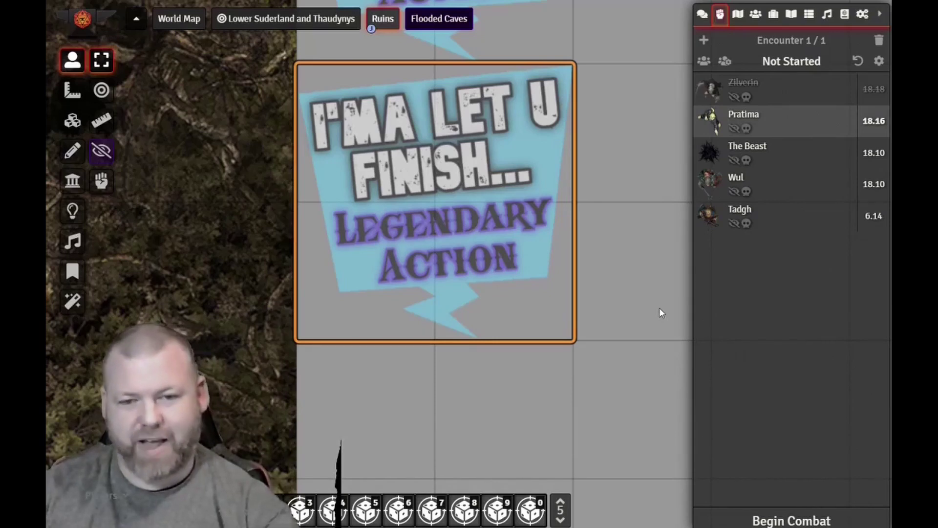
scroll(617, 146, "down", 3)
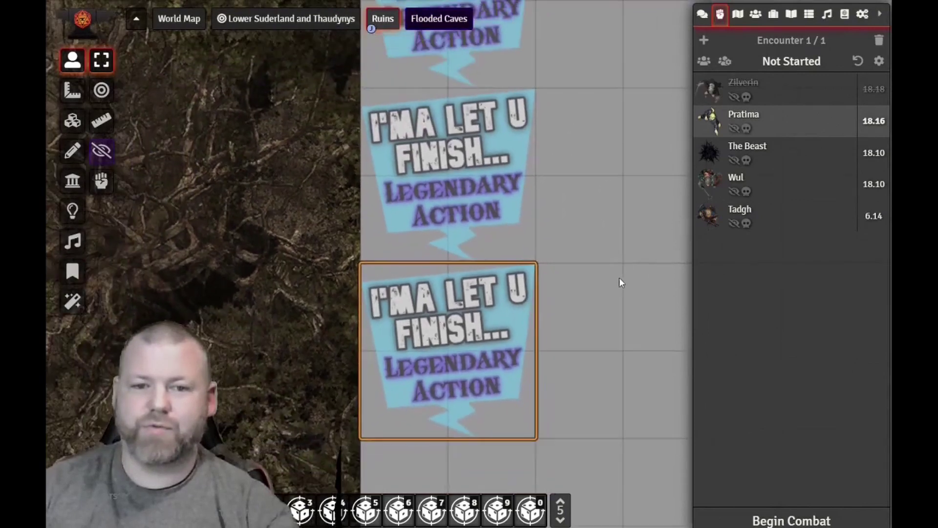
left_click_drag(605, 237, 614, 288)
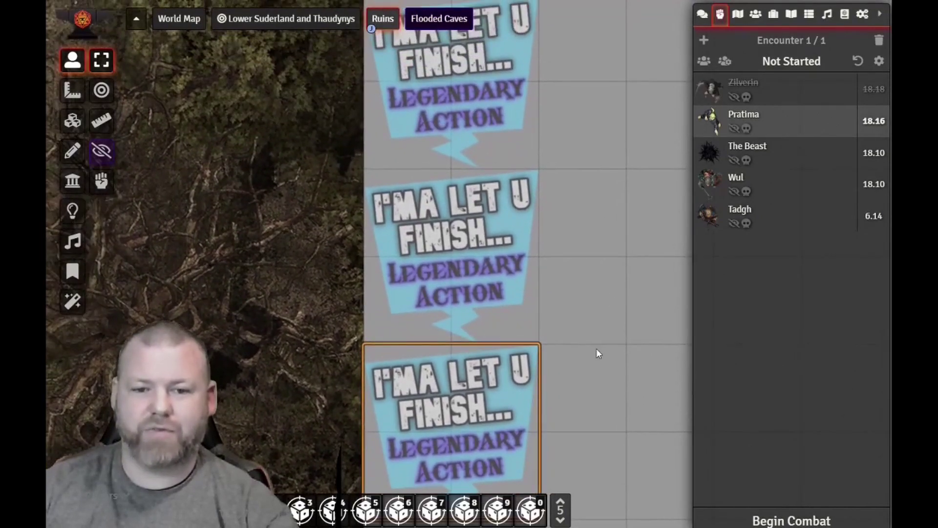
left_click(491, 252)
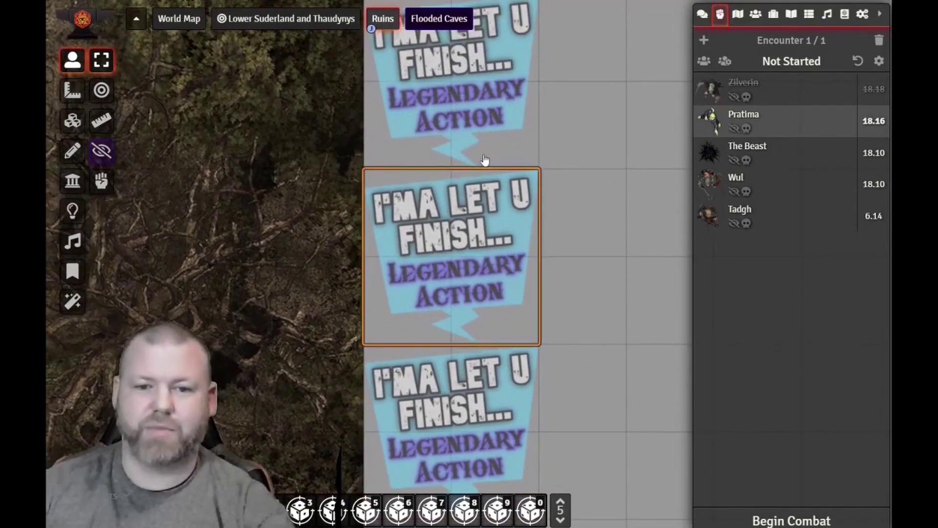
right_click(509, 186)
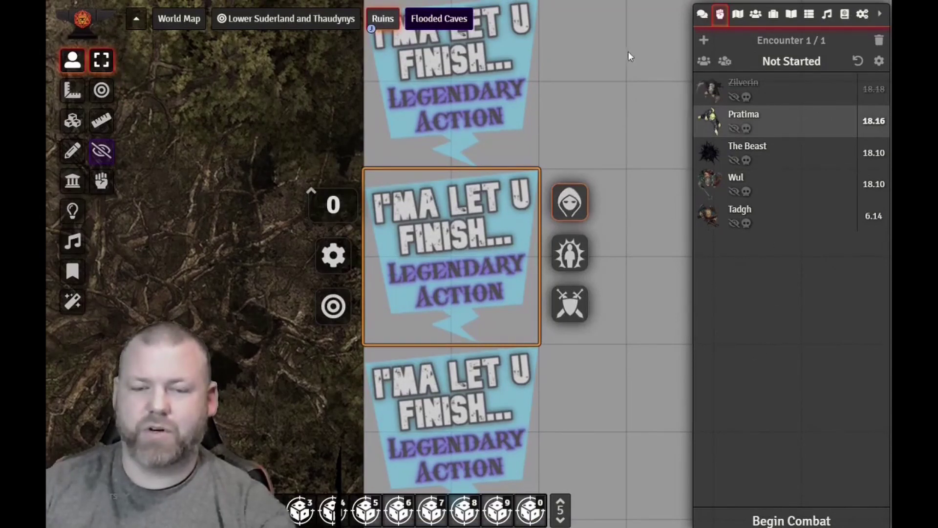
left_click_drag(630, 36, 359, 430)
left_click(570, 304)
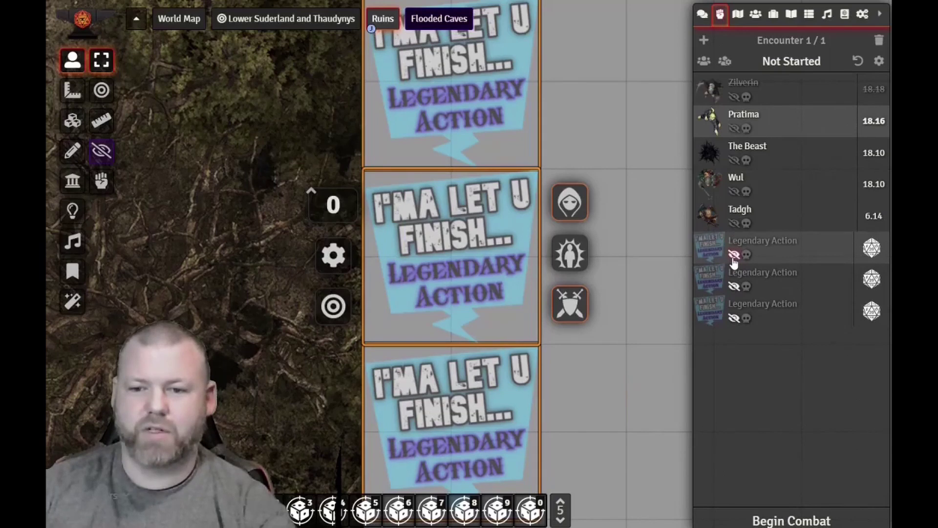
Set the initiative value of the first Legendary Action combatant to 6.
right_click(874, 253)
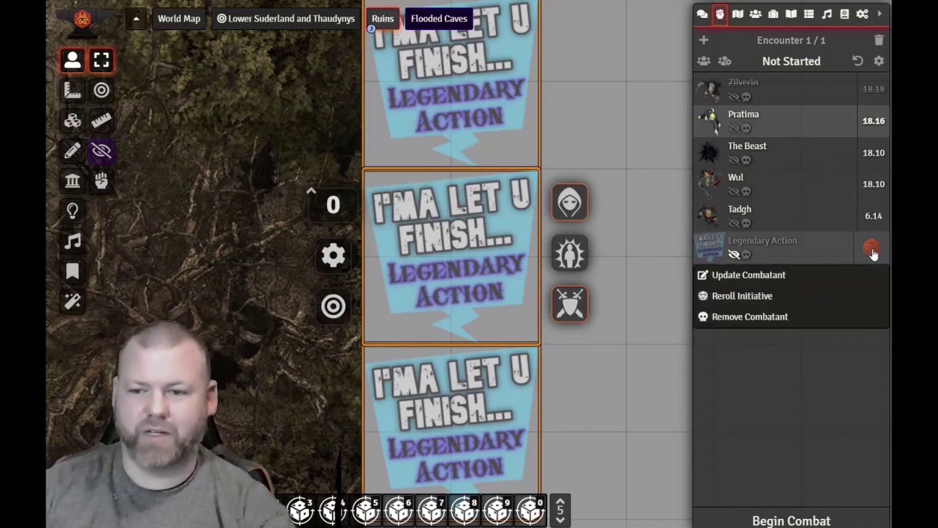
left_click(760, 277)
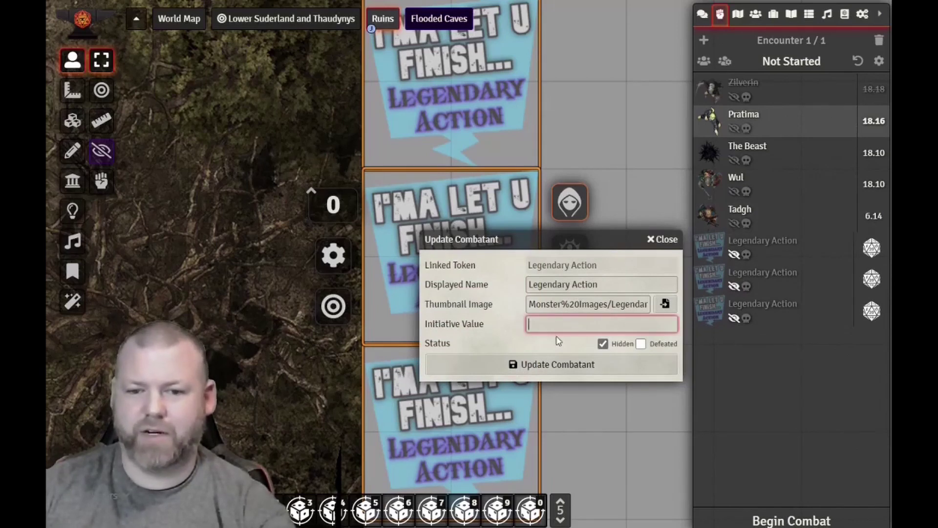
type("6")
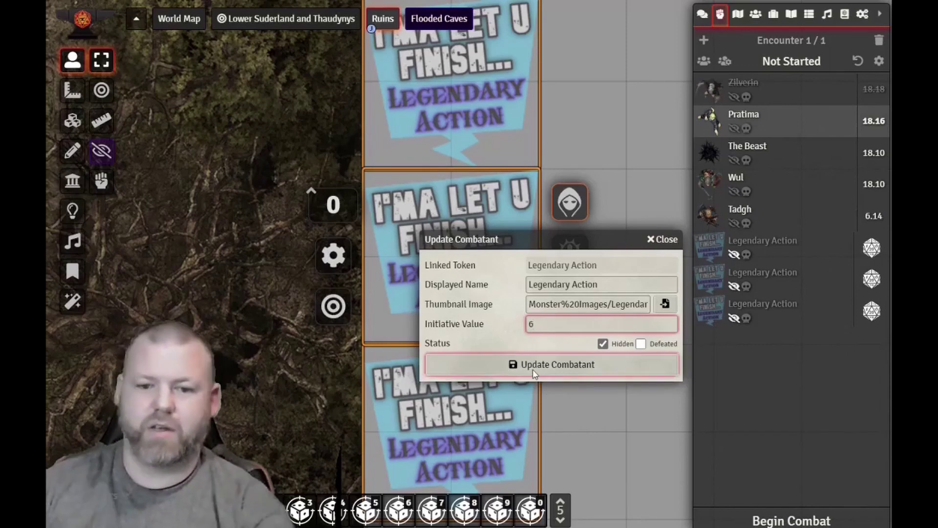
left_click(552, 365)
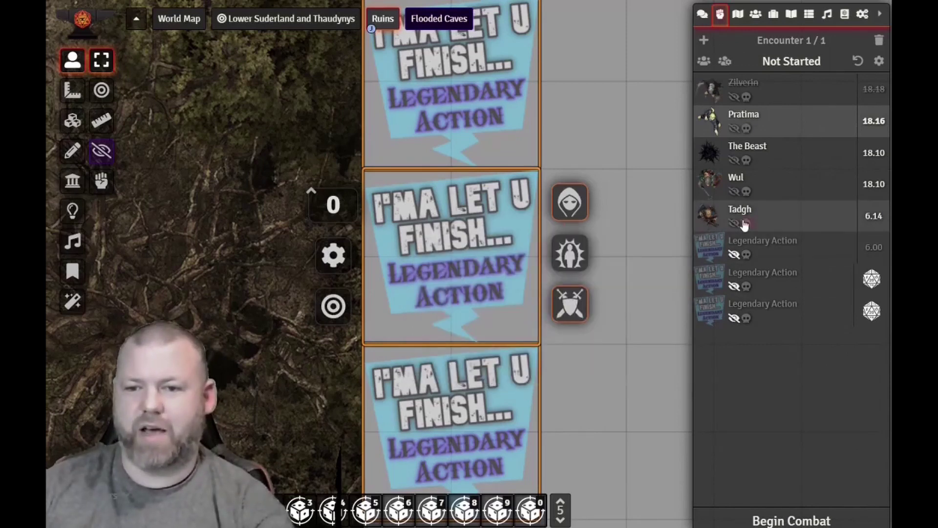
Set the initiative value of the next unrolled Legendary Action combatant to 18.17, ahead of Pratima.
right_click(782, 281)
left_click(742, 307)
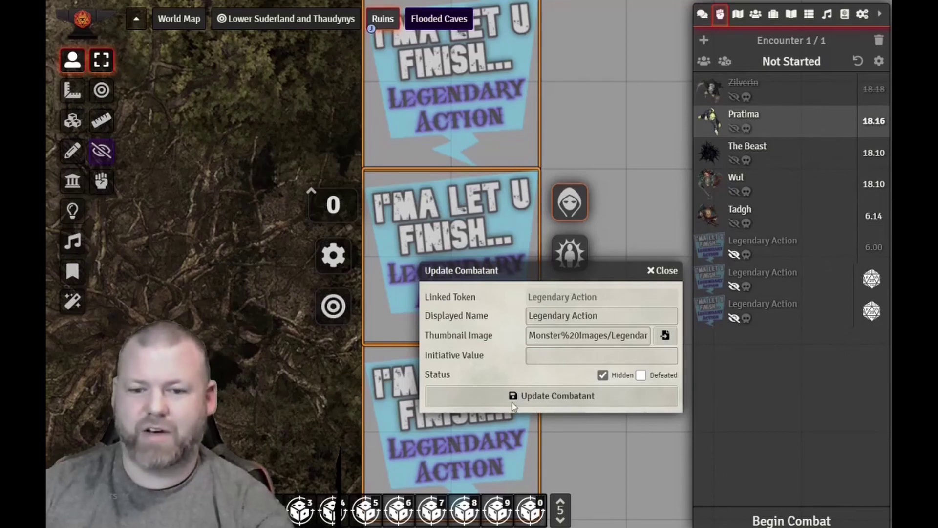
left_click(549, 359)
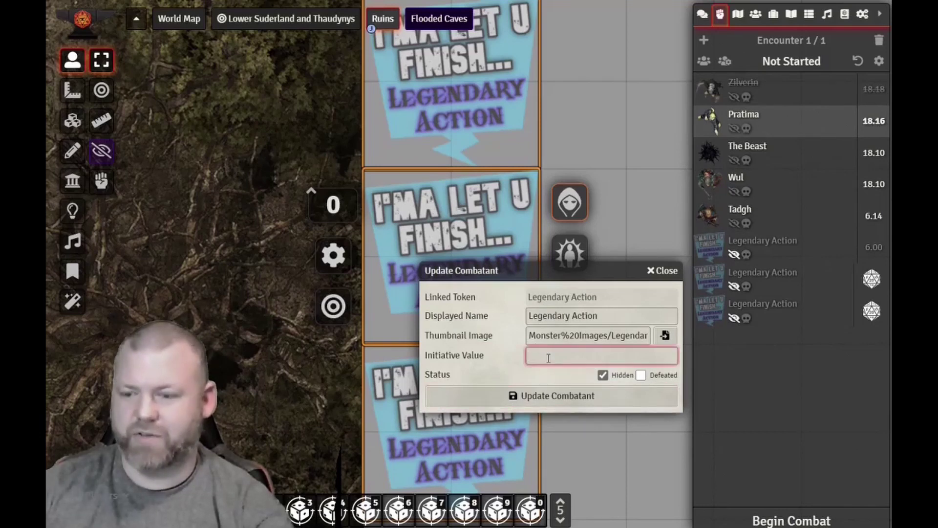
type("18")
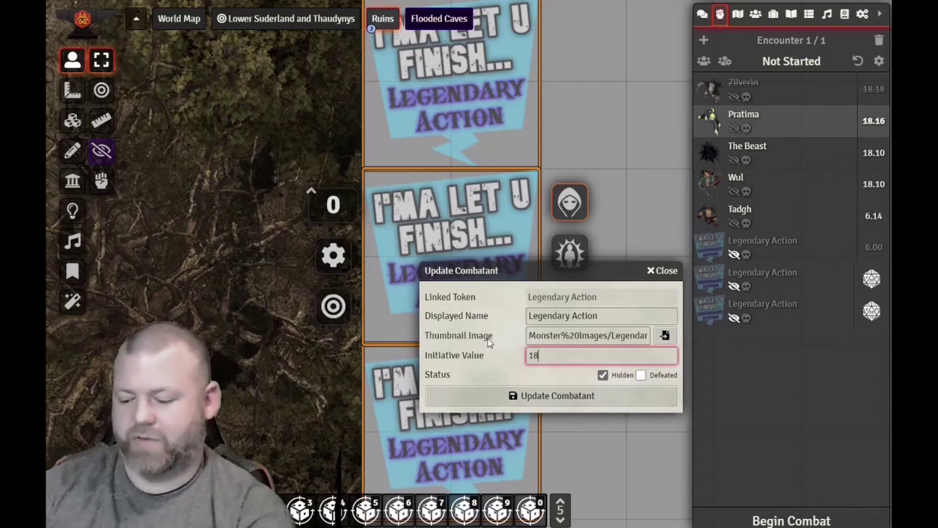
type(".17")
left_click(512, 396)
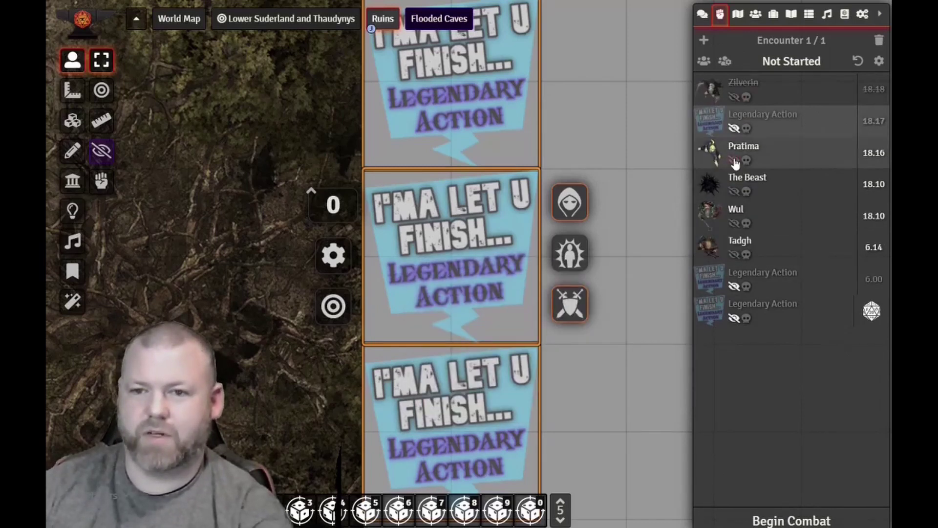
Set the initiative value of the last unrolled Legendary Action combatant to 18.15.
right_click(782, 310)
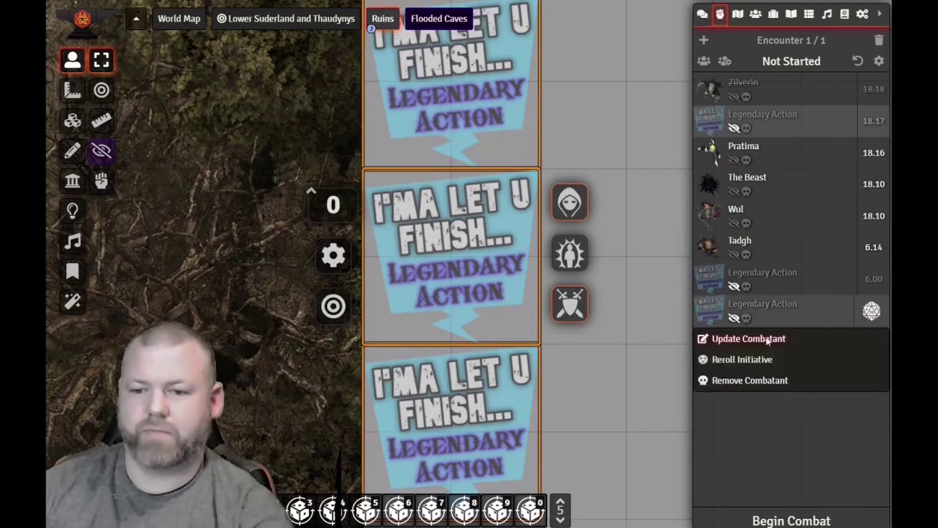
left_click(769, 340)
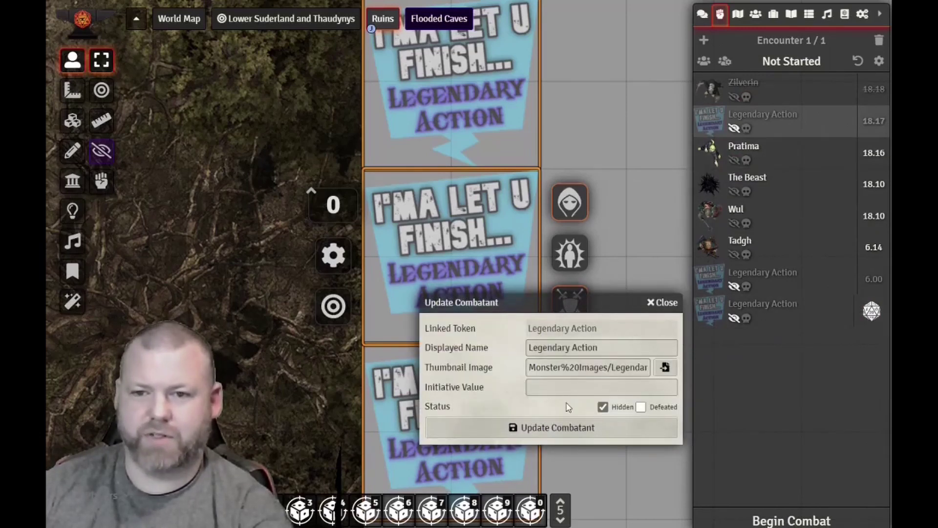
left_click(568, 389)
type("18.15")
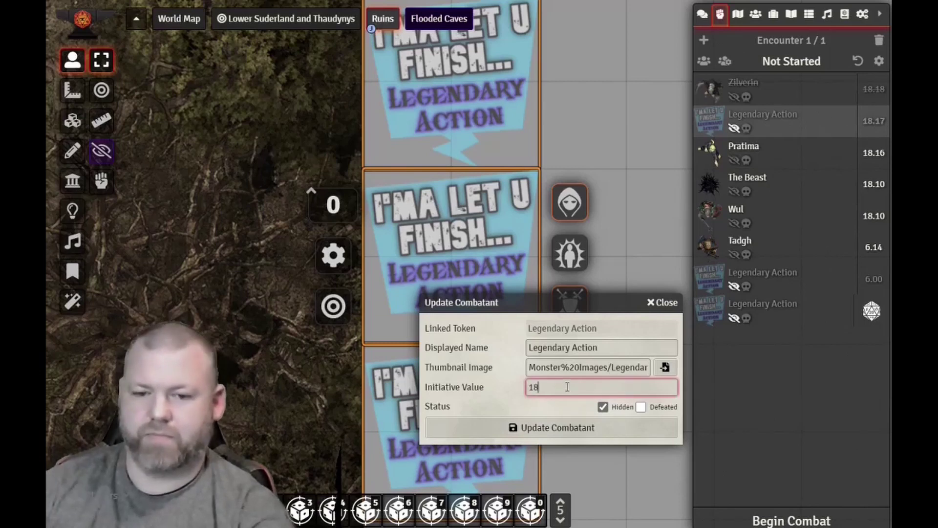
left_click(565, 425)
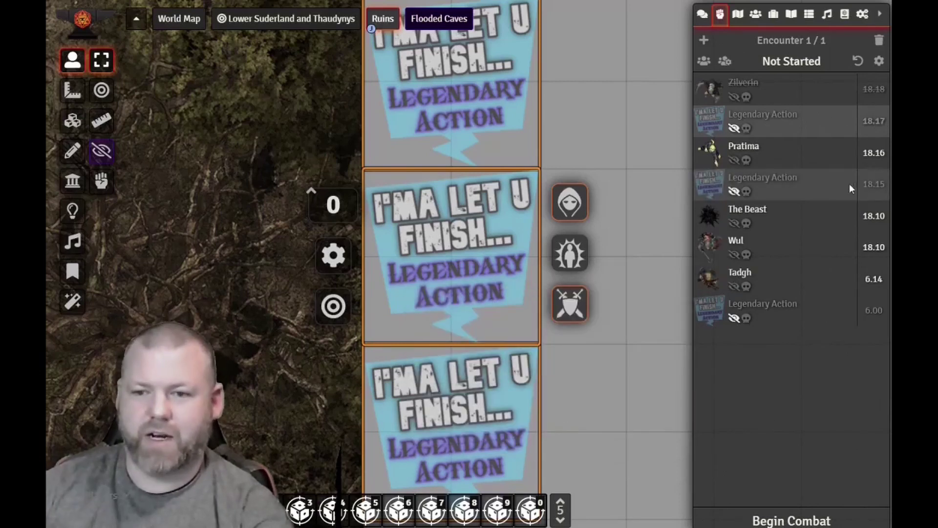
Change the initiative value of the Legendary Action listed just before The Beast to 18.0.
right_click(875, 183)
left_click(781, 214)
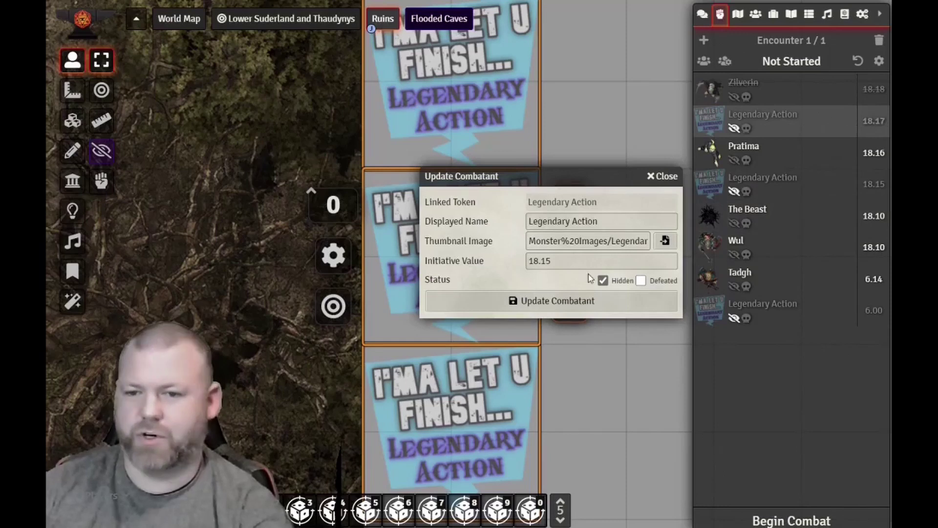
left_click_drag(546, 261, 562, 260)
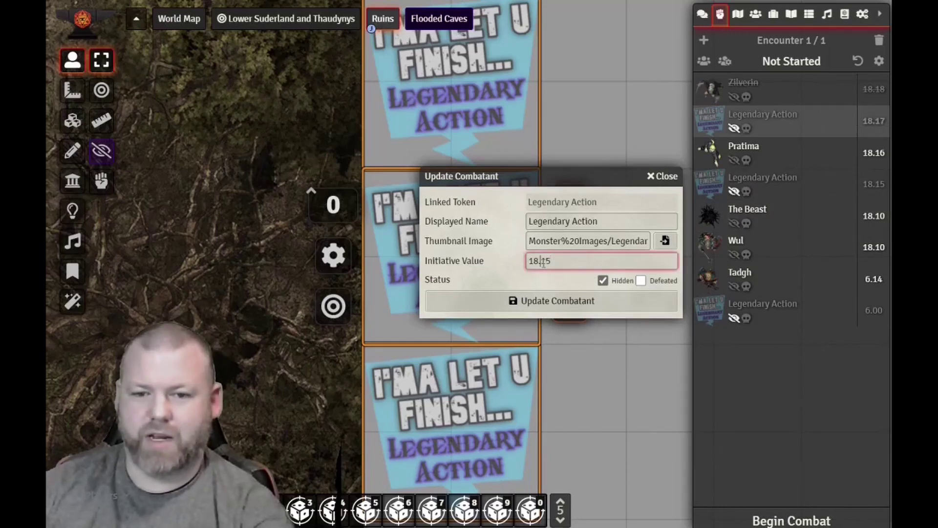
type("0")
key("Return")
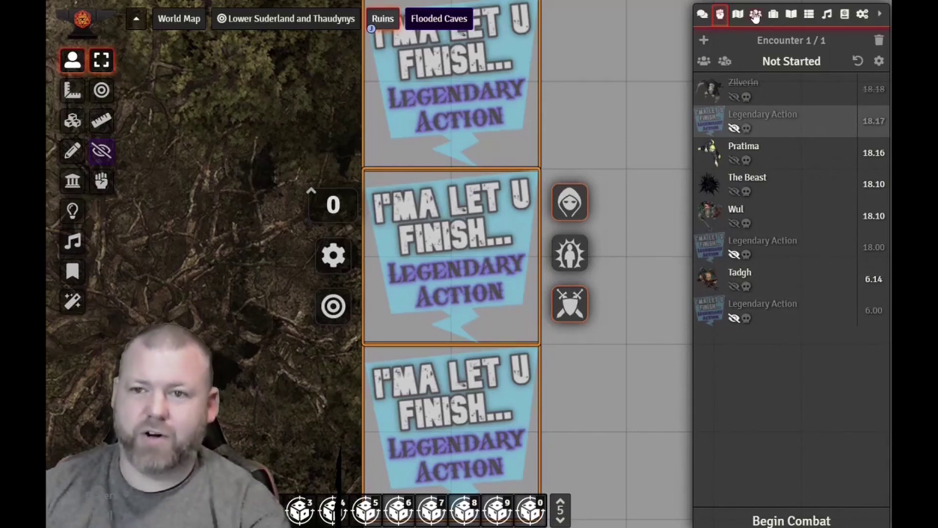
Place a Recharge Reminder from the Monster Tokens folder beside the middle Legendary Action token.
left_click(755, 16)
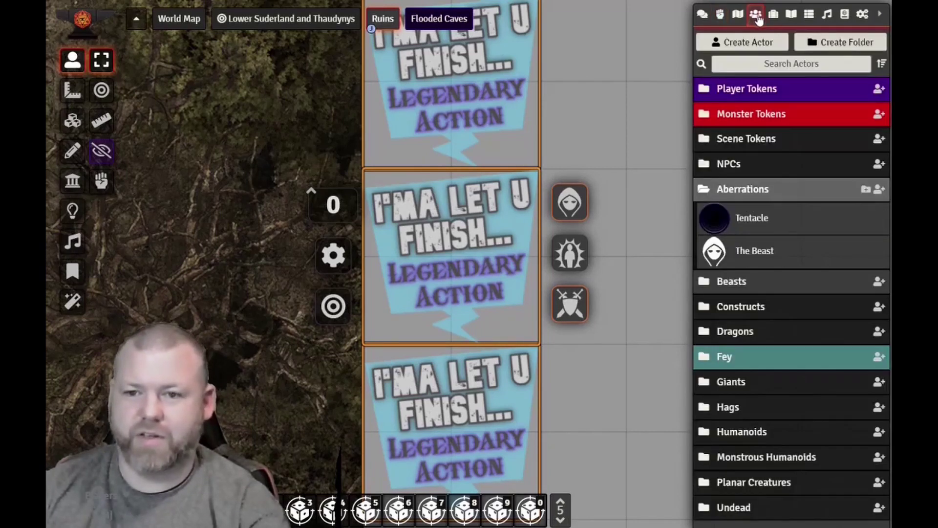
left_click(763, 114)
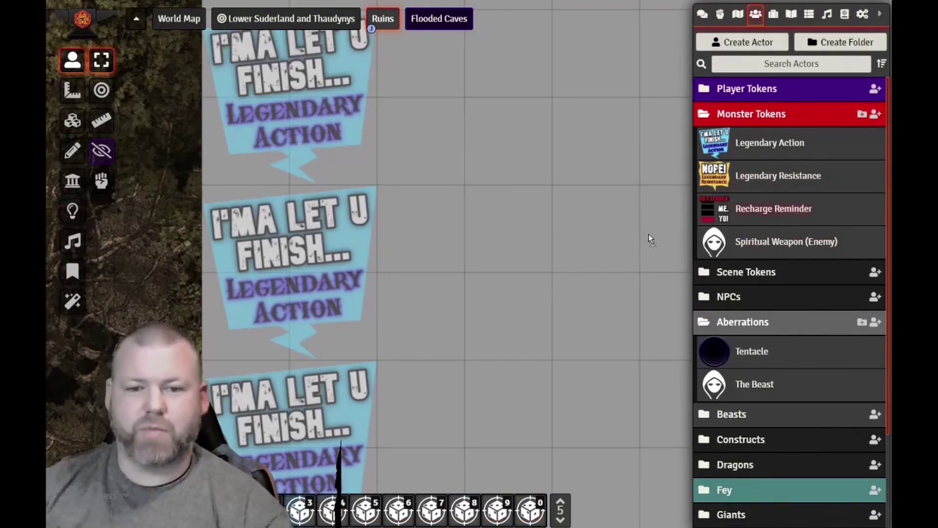
left_click_drag(458, 252, 460, 254)
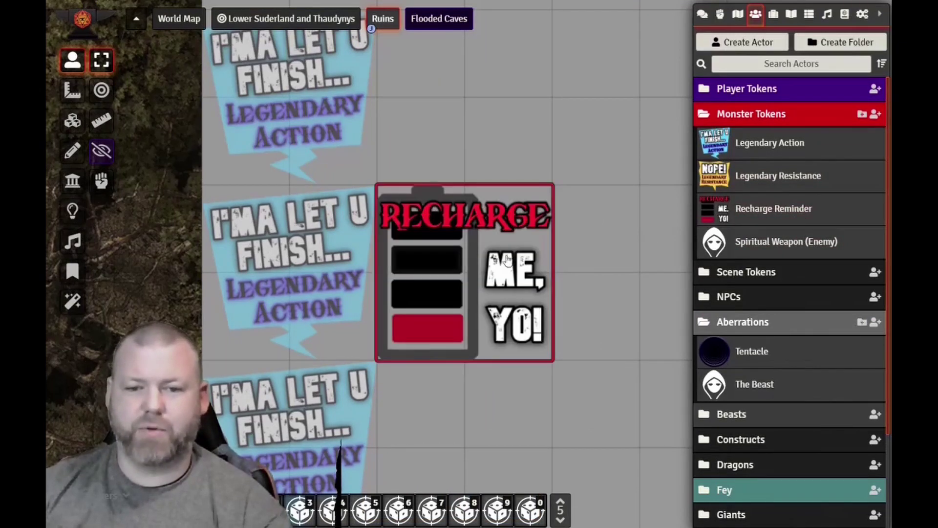
Hide the Recharge Reminder token from players and add it to the combat encounter.
right_click(467, 258)
left_click(593, 218)
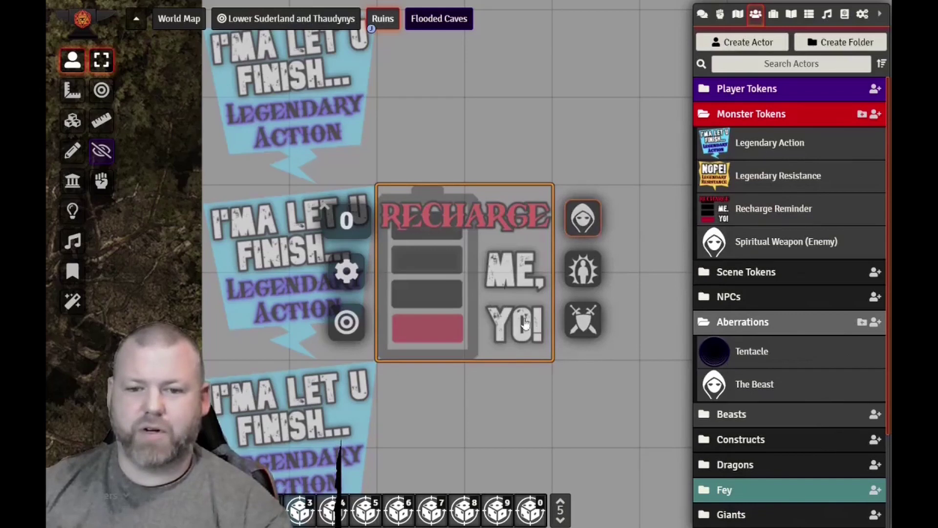
left_click(589, 328)
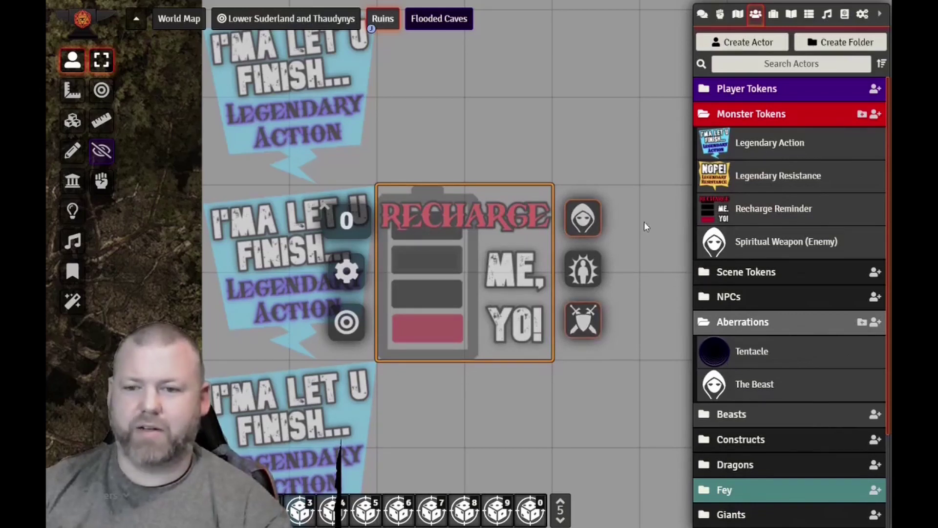
Set the Recharge Reminder combatant's initiative value to 18.11, just ahead of The Beast.
left_click(721, 17)
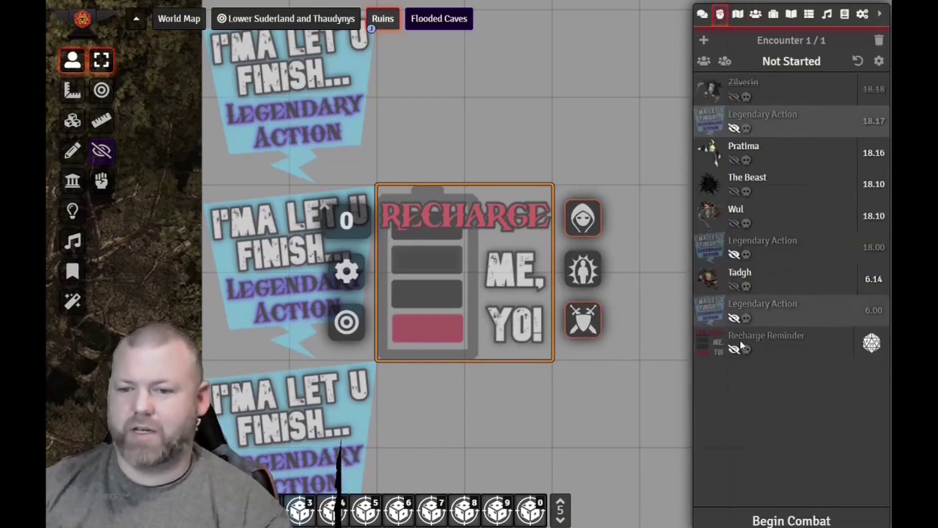
right_click(874, 345)
left_click(767, 369)
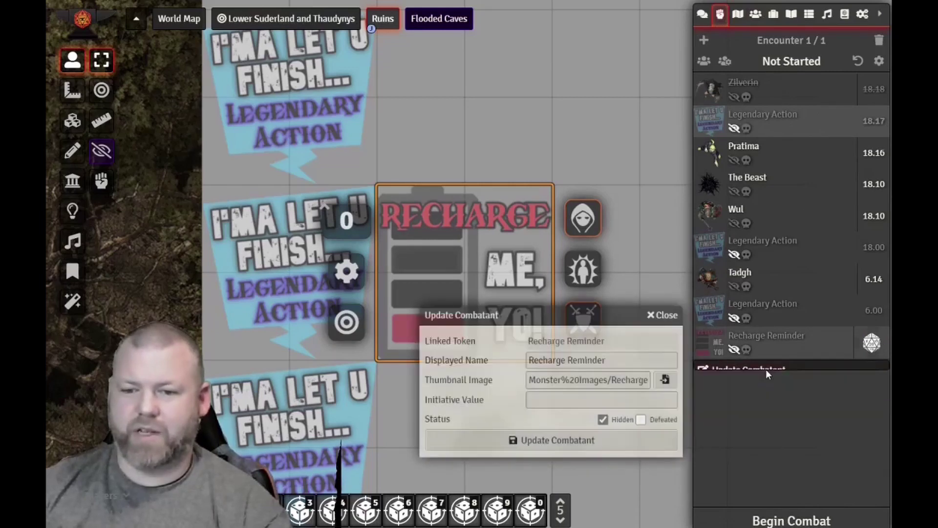
left_click(614, 403)
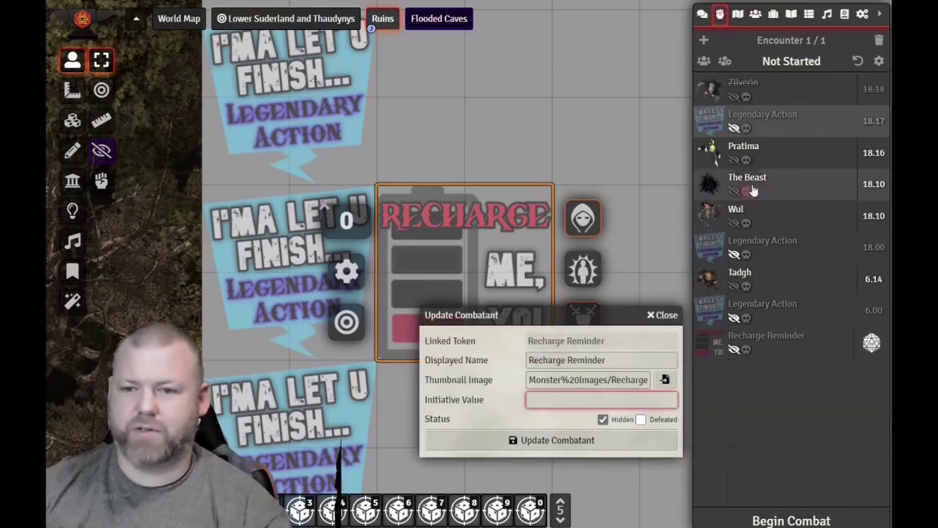
type("18.11")
key("Return")
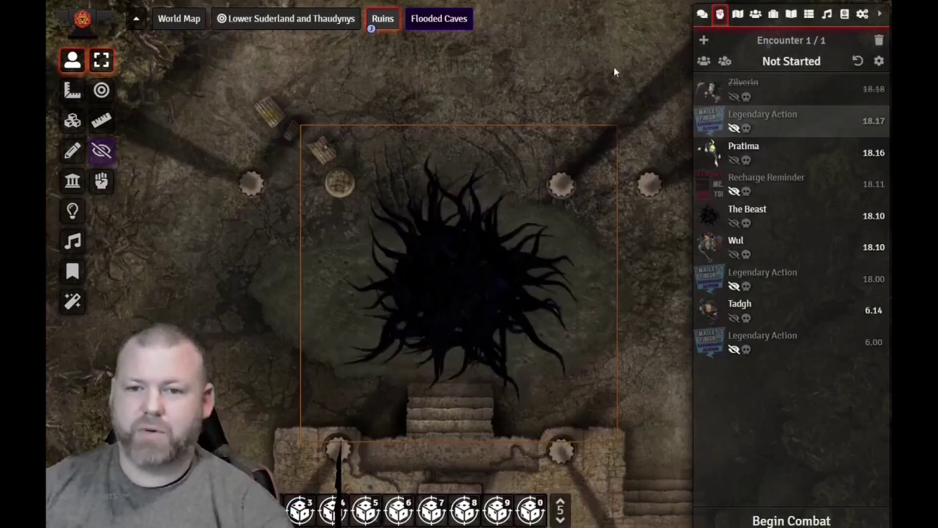
Place three Legendary Resistance tokens on the map along the upper side of The Beast.
left_click(756, 16)
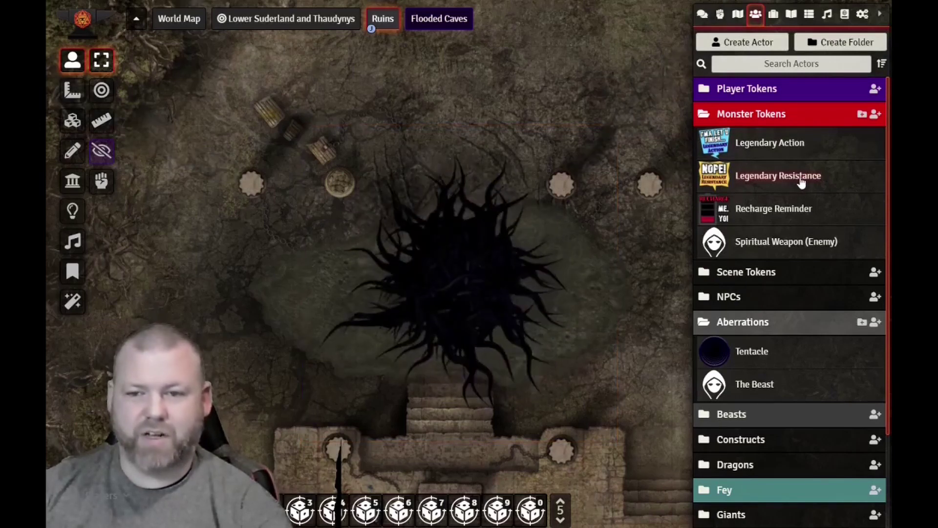
left_click_drag(810, 178, 291, 172)
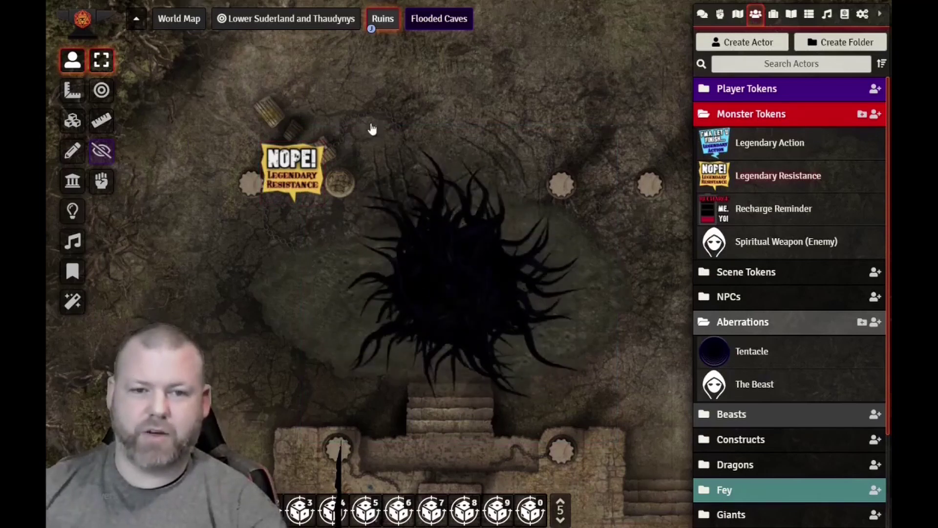
key("ctrl+v")
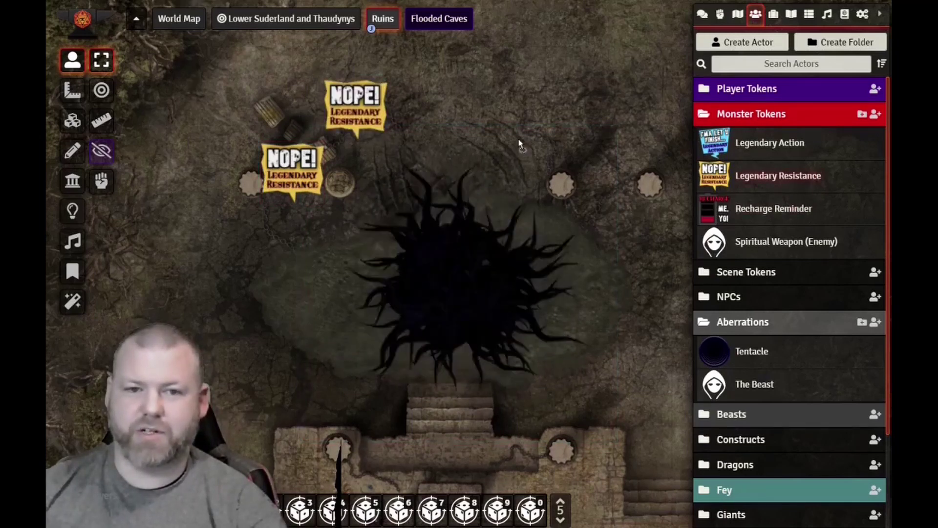
key("ctrl+v")
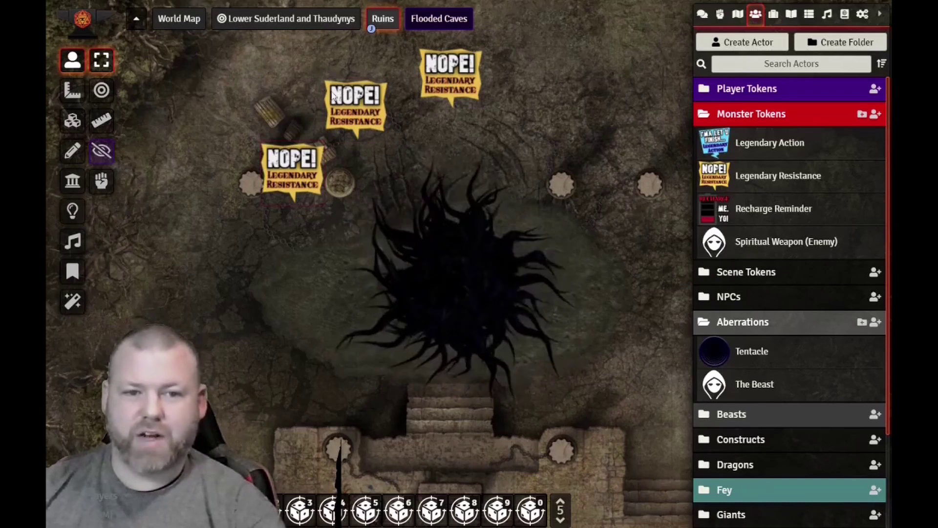
key("alt")
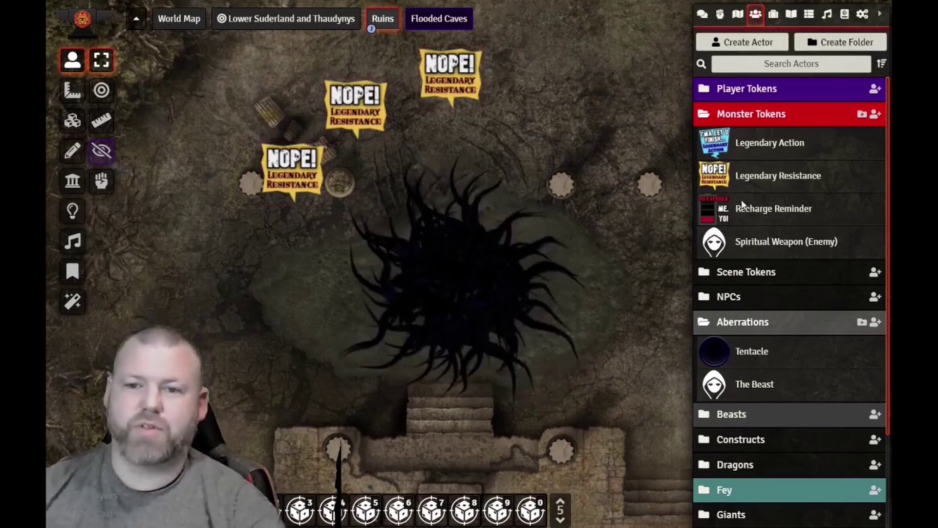